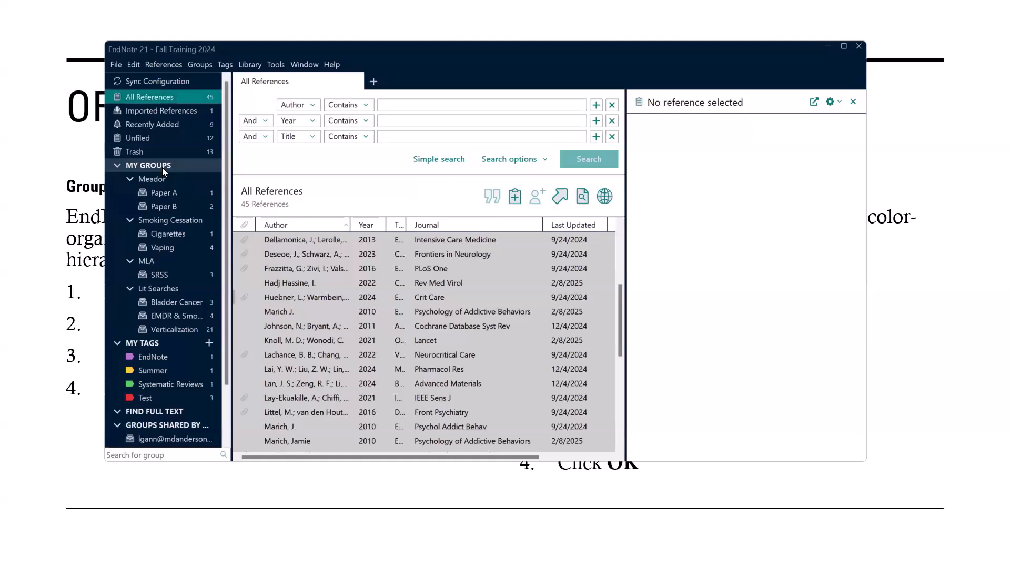
- Create a new group set named Test under My Groups
left_click(203, 66)
left_click(203, 63)
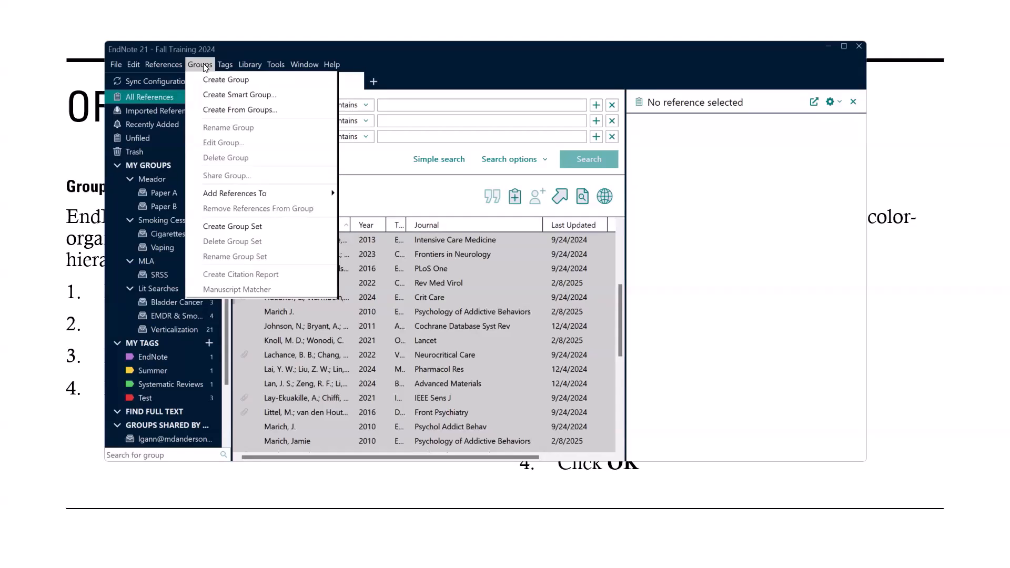
left_click(223, 227)
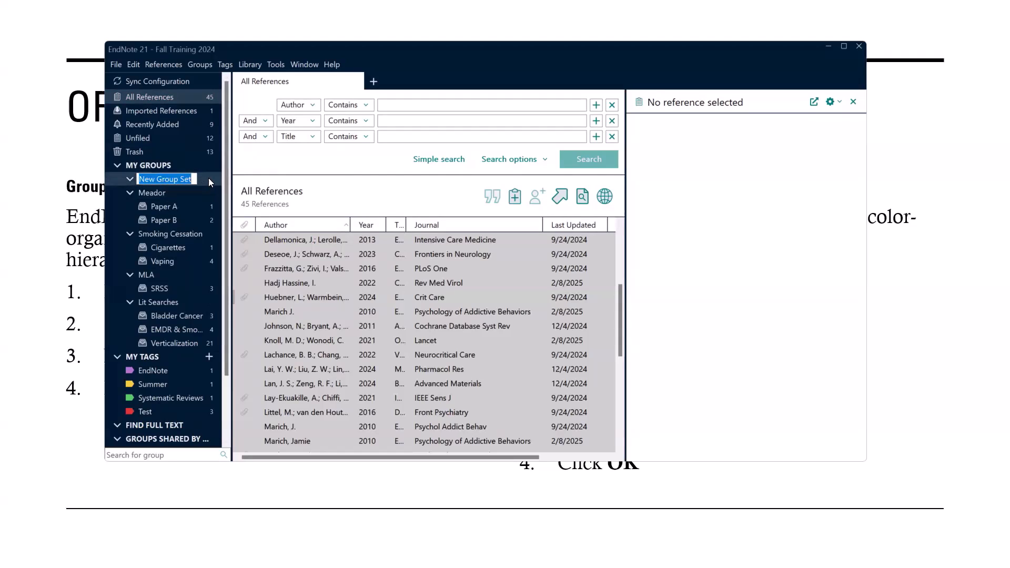
type("tes")
key("BackSpace")
key("BackSpace")
key("BackSpace")
type("Test")
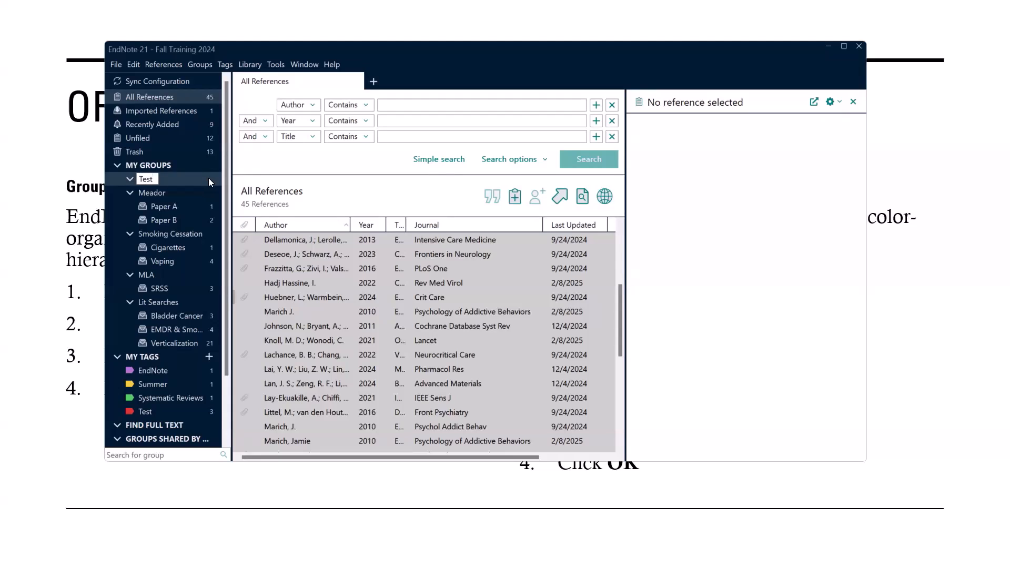
key("Return")
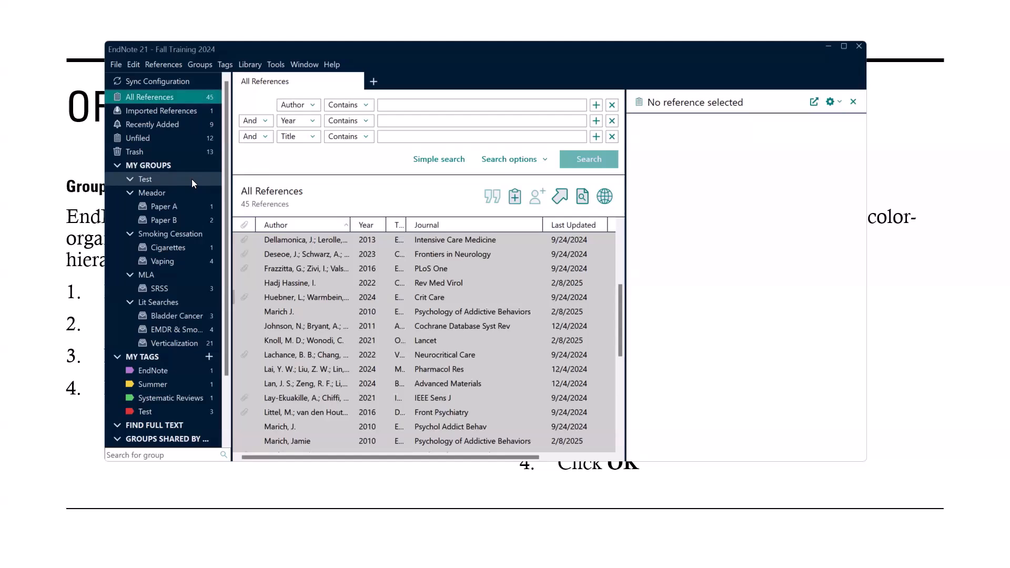
- Create a group named Project X inside the Test group set
left_click(191, 179)
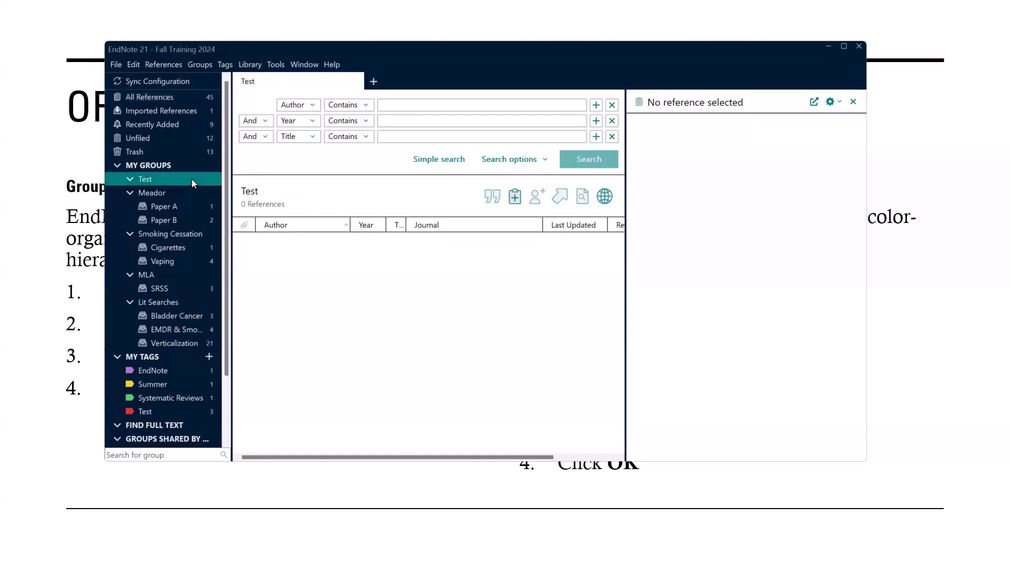
right_click(191, 179)
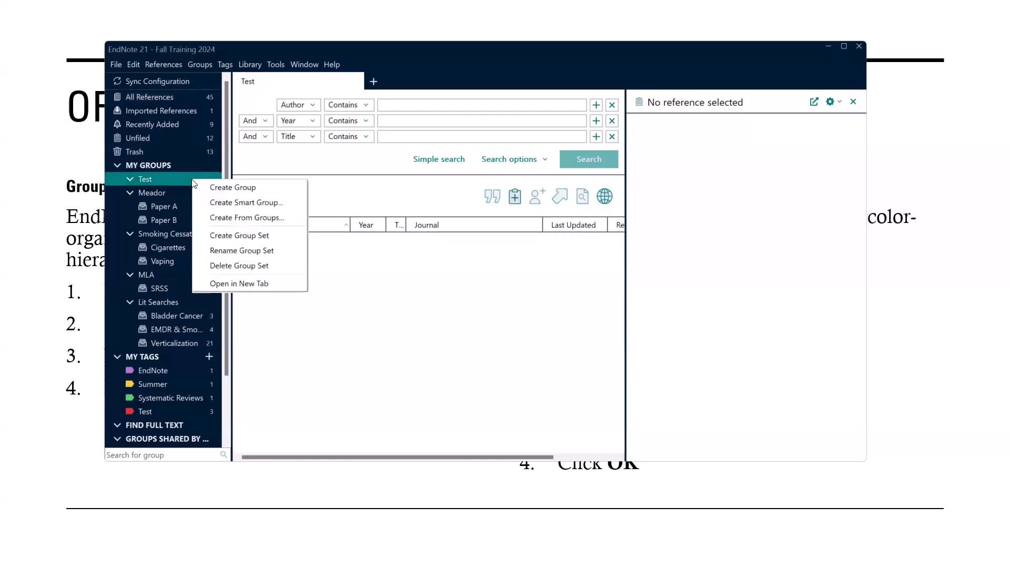
left_click(234, 188)
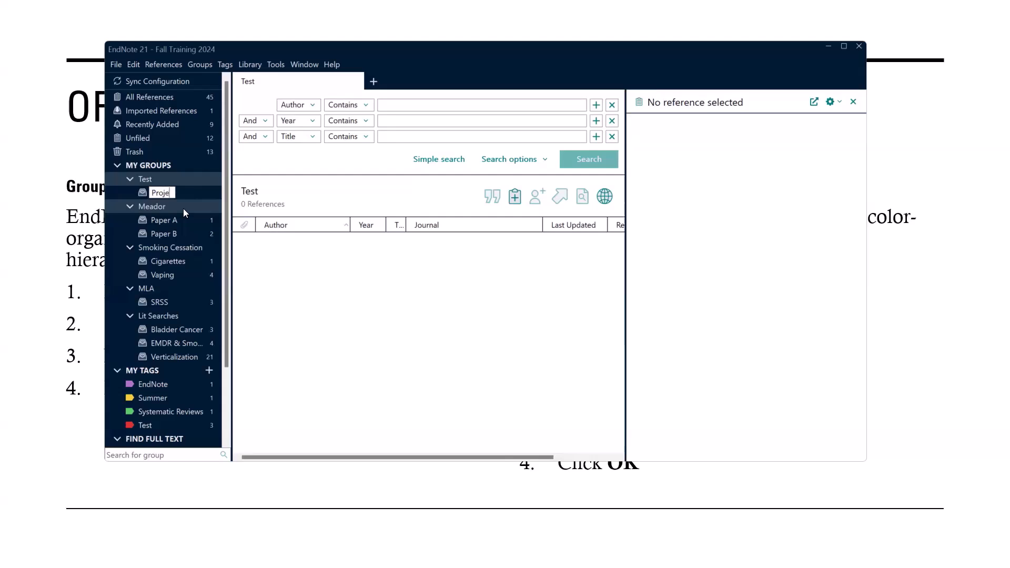
key("Return")
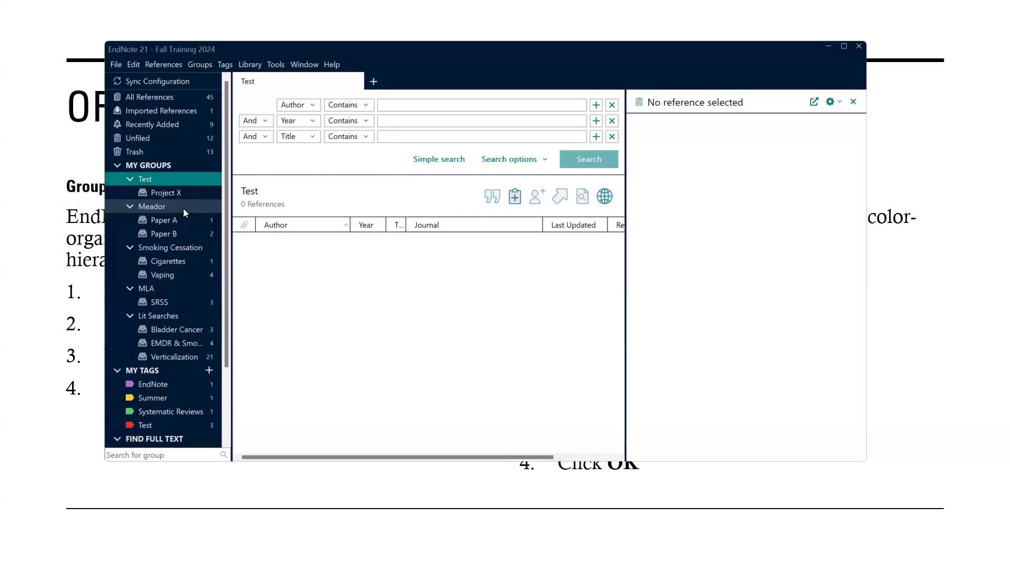
- Create a second group named Project Y inside the Test group set
right_click(182, 177)
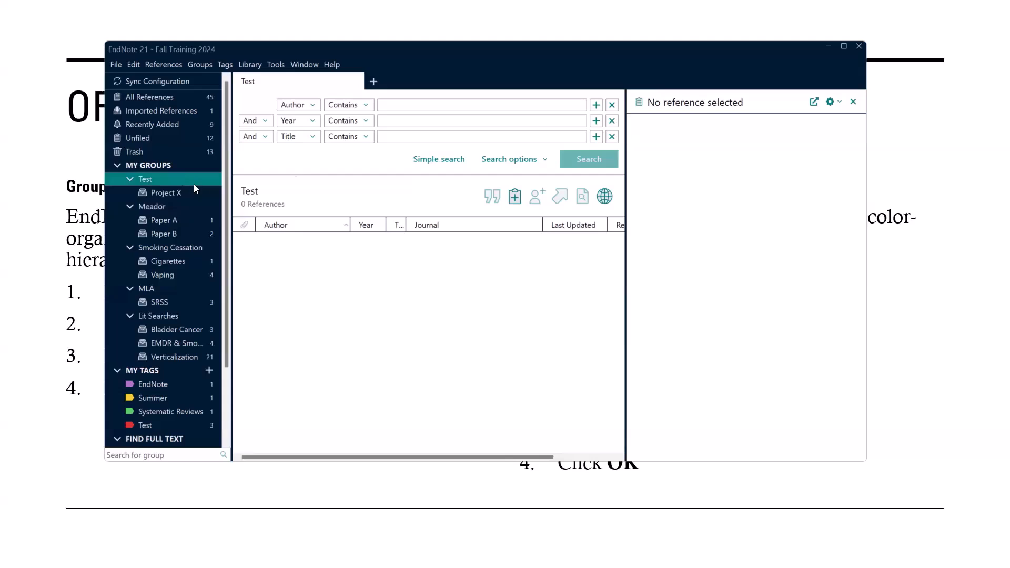
left_click(193, 186)
type("Project Y")
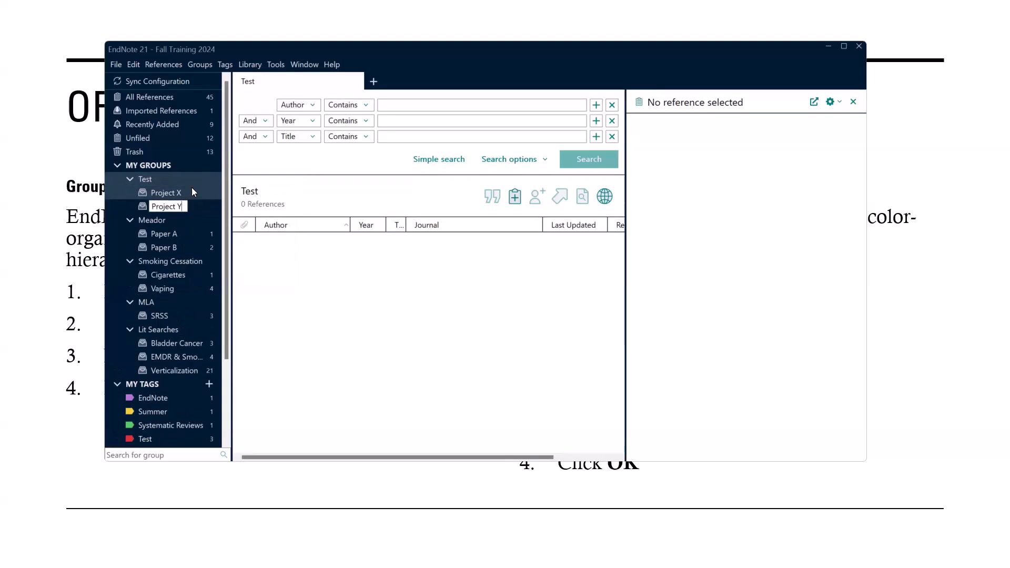
key("Return")
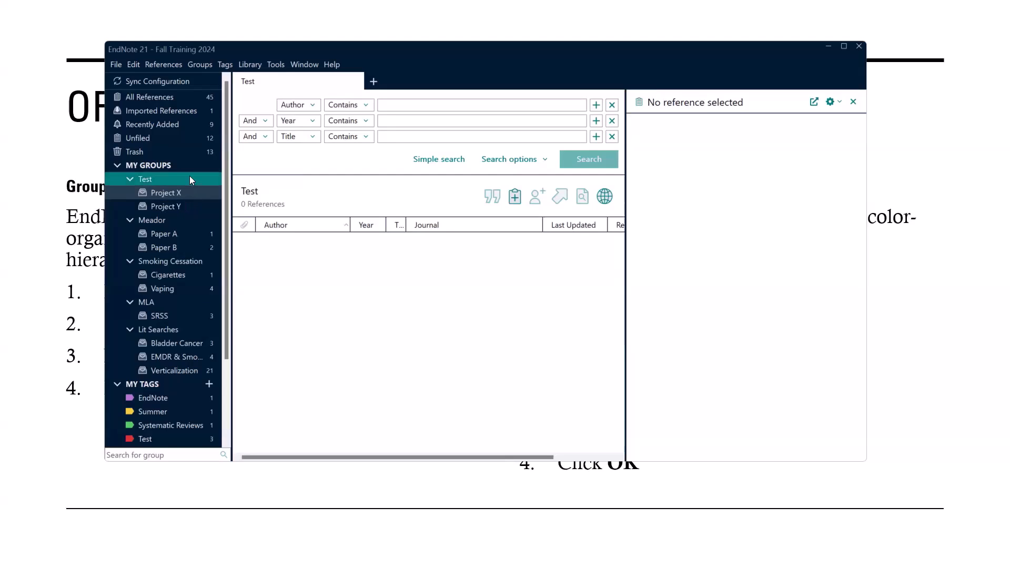
left_click(189, 176)
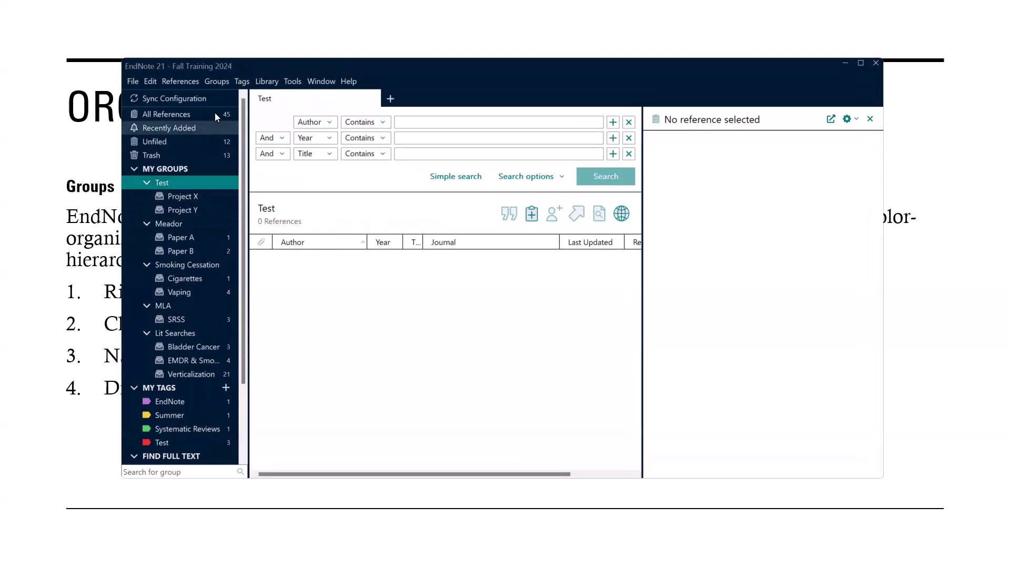
- Add the 2019 reference from the journal Cancer in All References to the Project X group
left_click(214, 114)
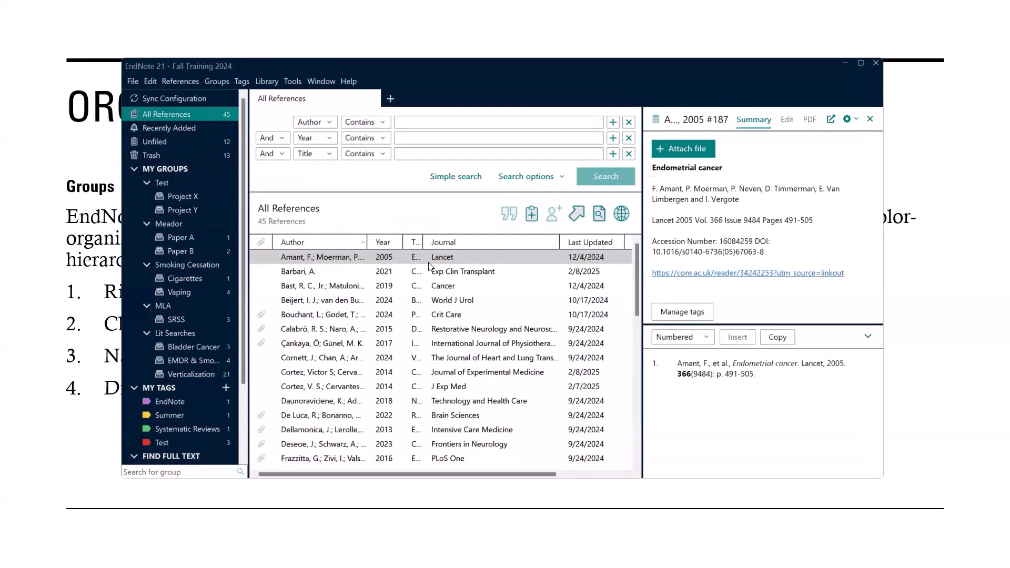
left_click(336, 290)
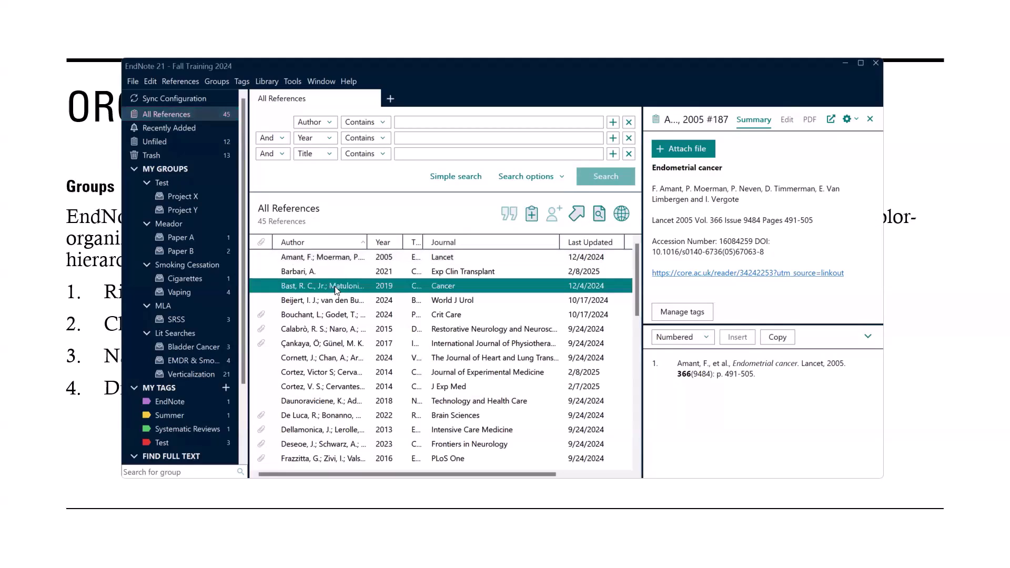
left_click_drag(337, 291, 208, 197)
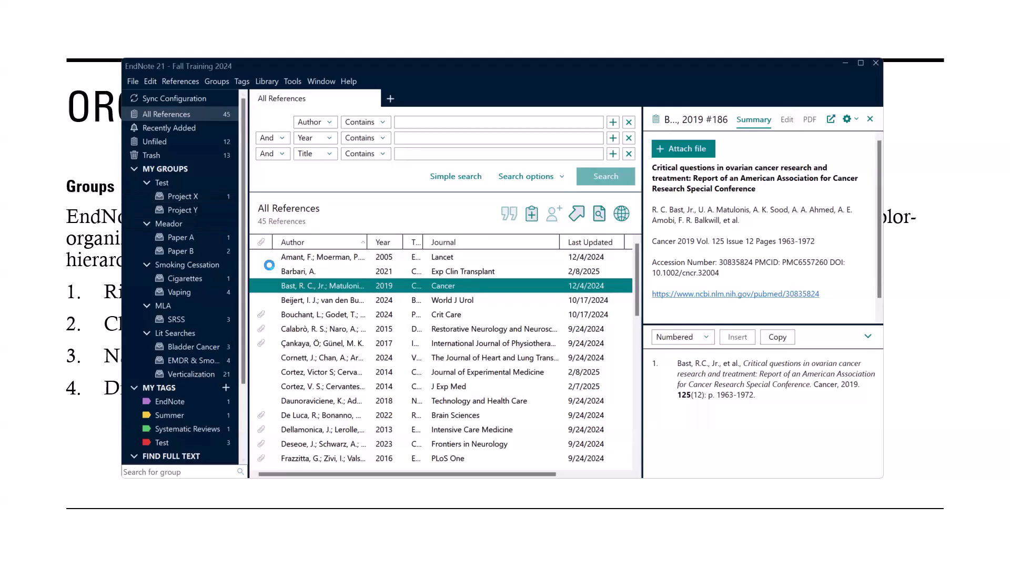
- Add the four consecutive references from the 2024 World J Urol article through the 2017 physiotherapy article to the Project Y group
left_click(304, 301)
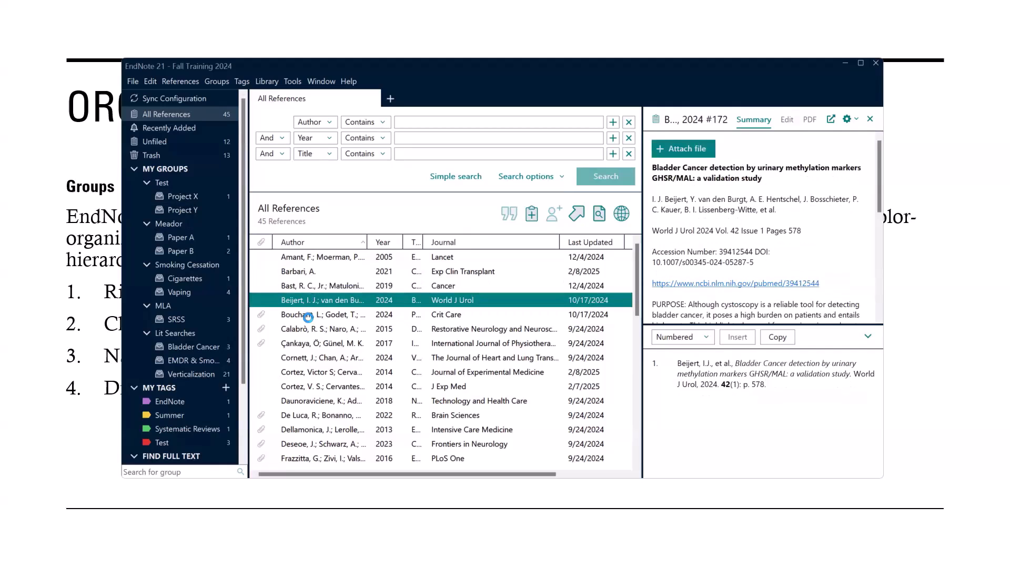
key("shift+Down")
key("shift+Down")
key("shift+Down")
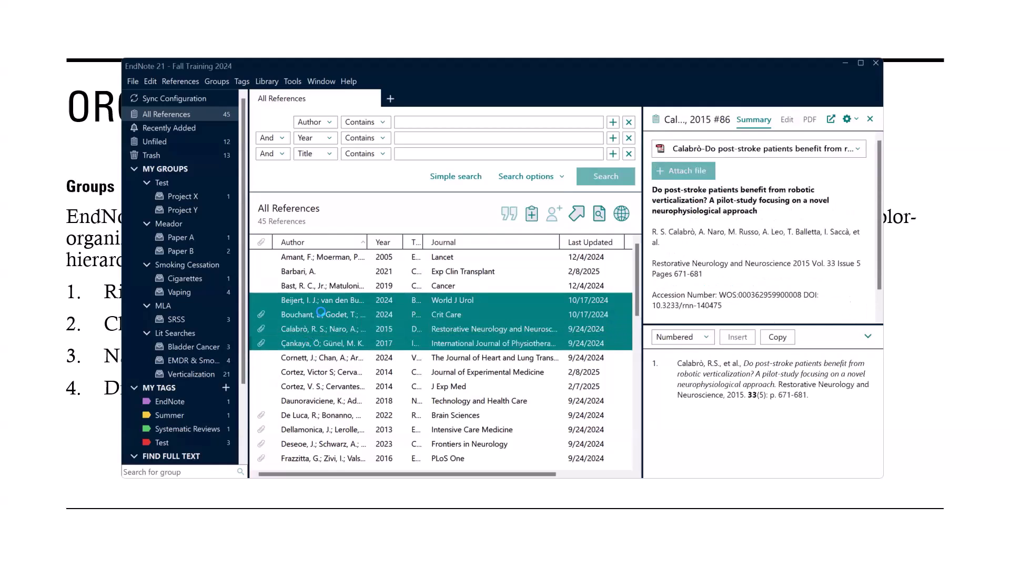
left_click_drag(320, 312, 209, 209)
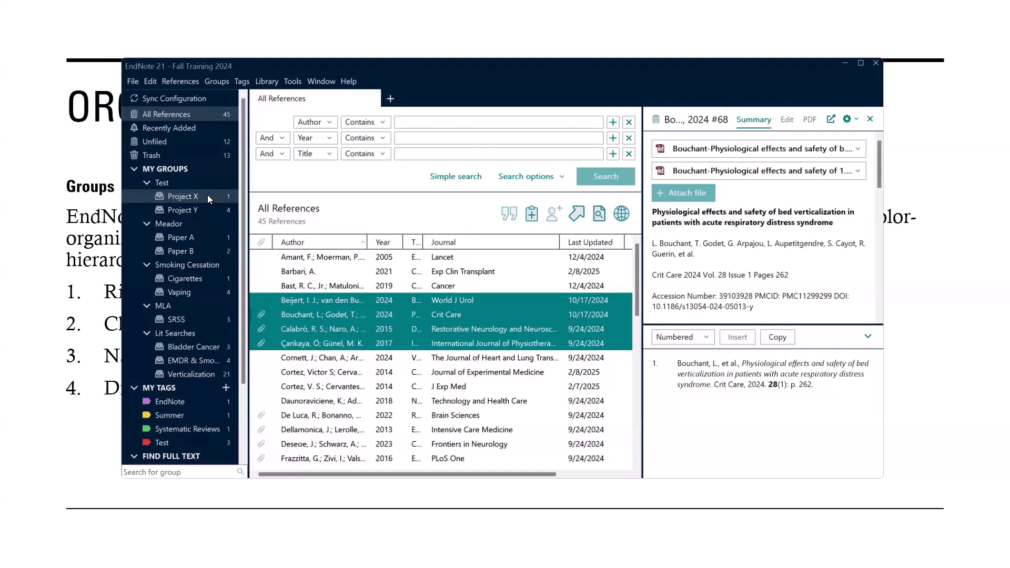
- Review the references held in the Test group set and in its groups Project X and Project Y
left_click(167, 182)
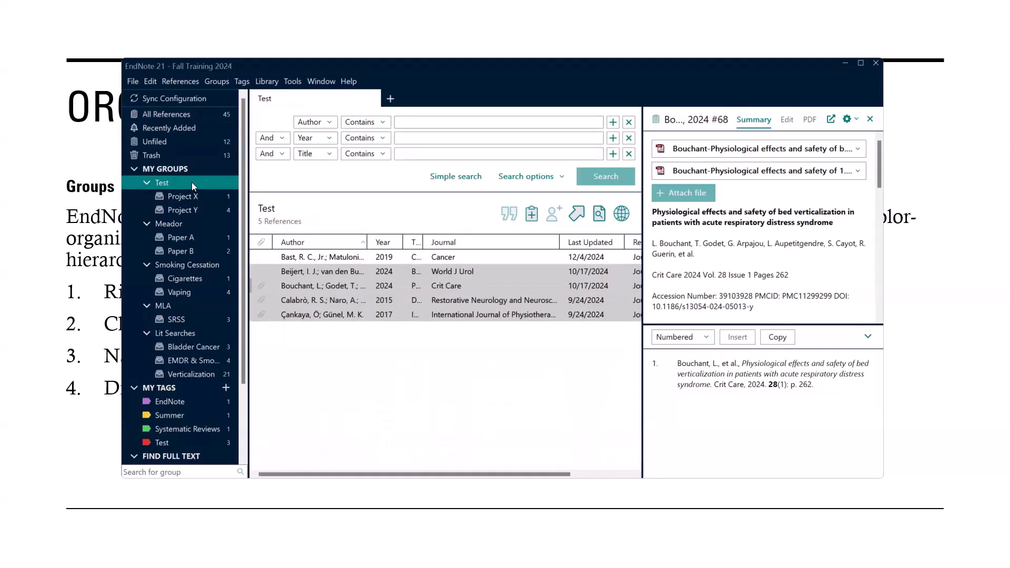
left_click(192, 197)
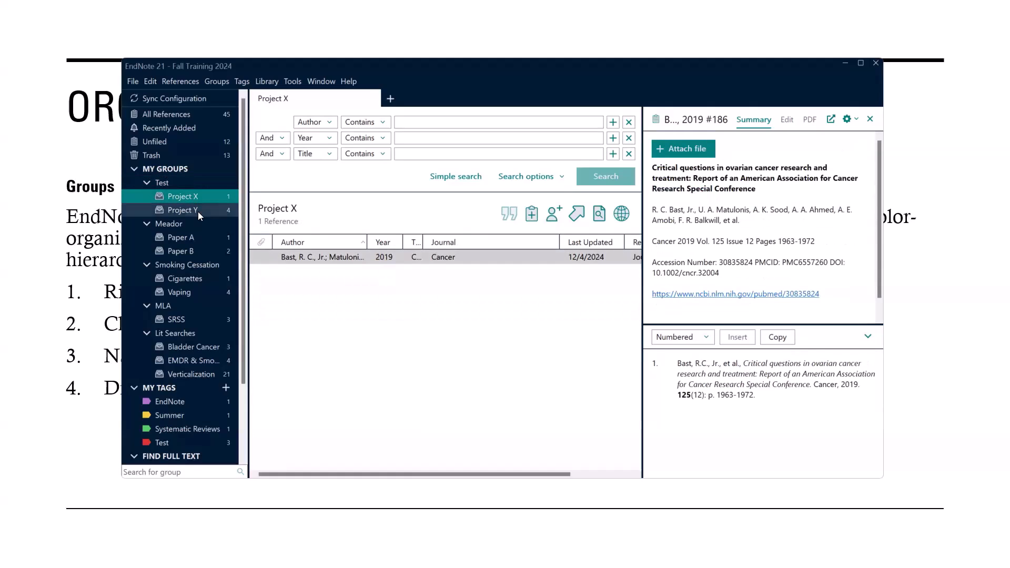
left_click(197, 211)
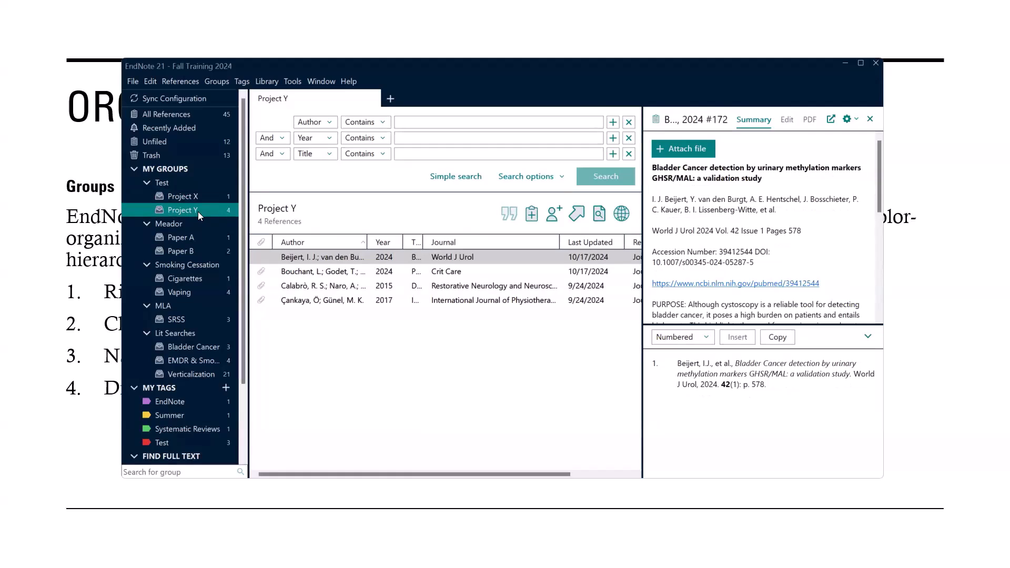
left_click(916, 394)
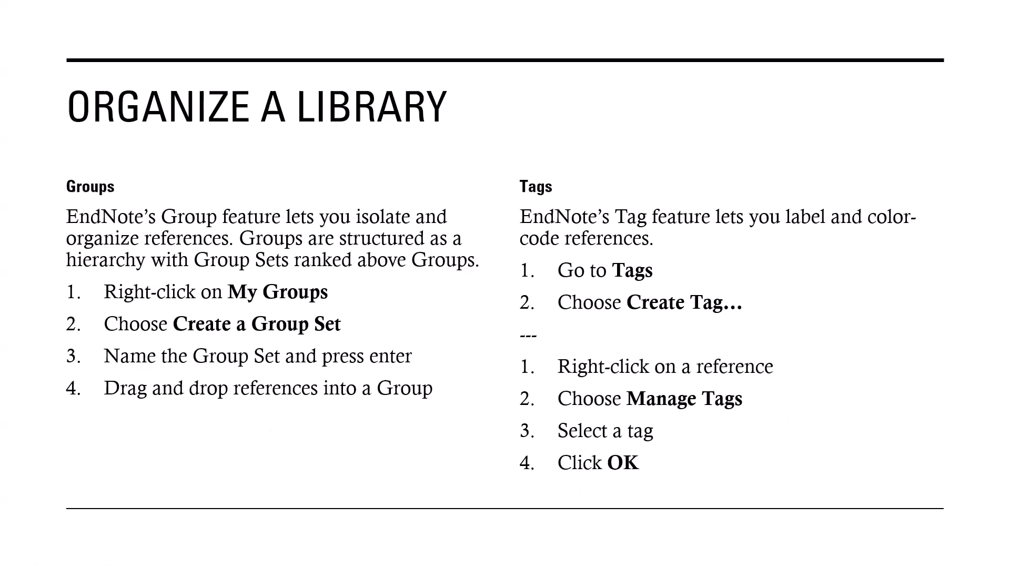
key("alt+Tab")
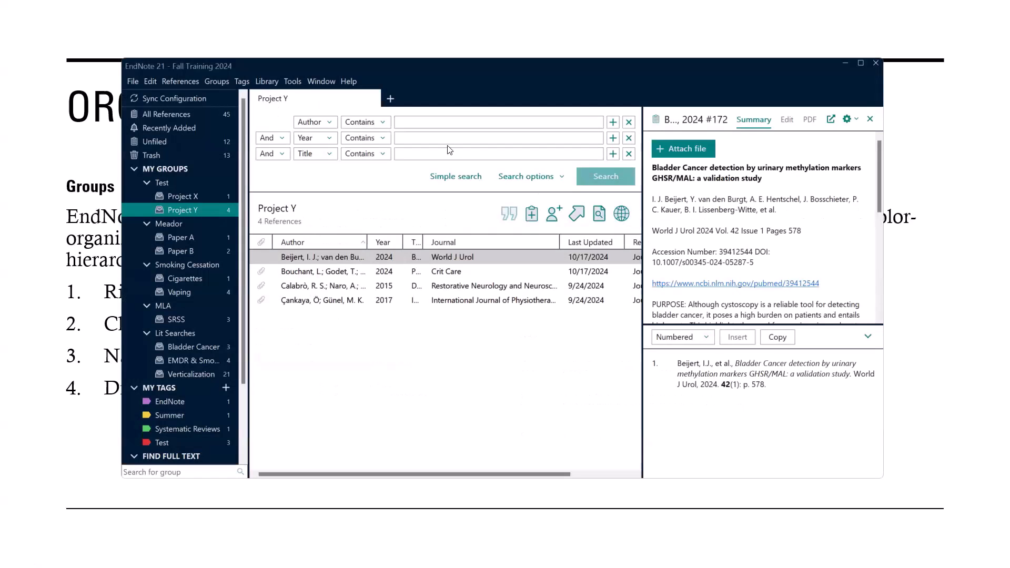
scroll(145, 374, "down", 2)
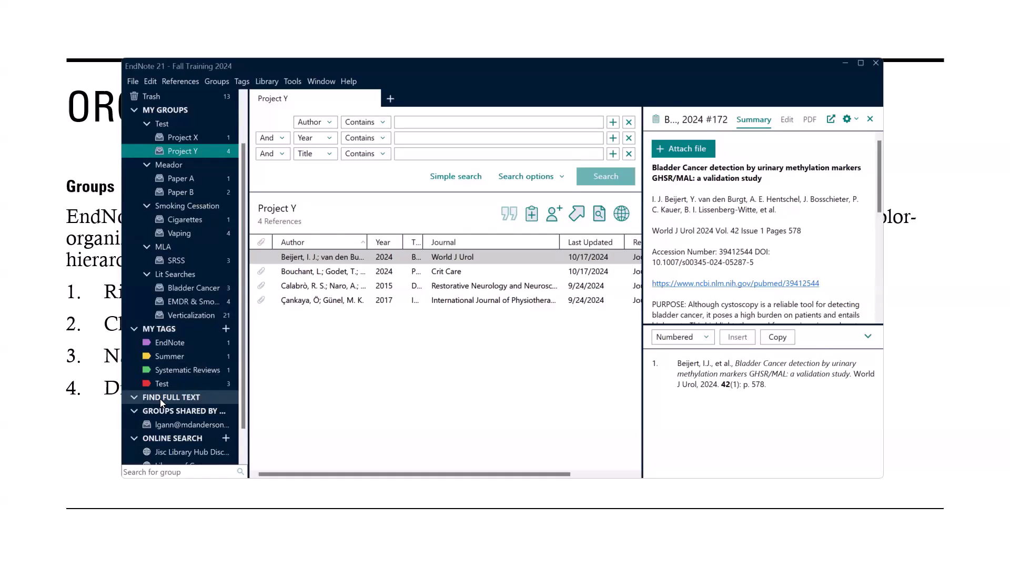
scroll(210, 158, "up", 2)
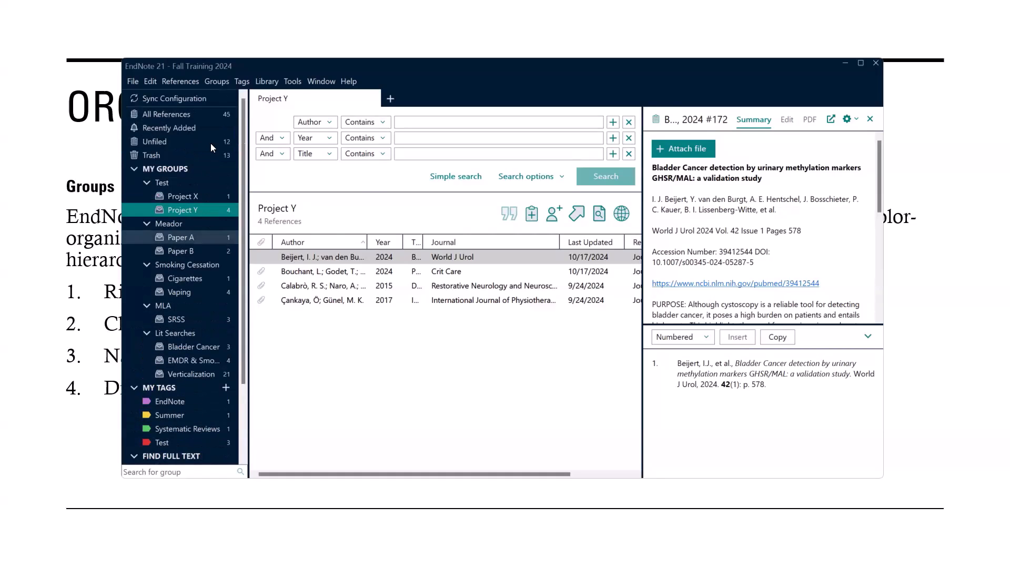
- Return to All References and create a new blue tag named Ranger
left_click(207, 116)
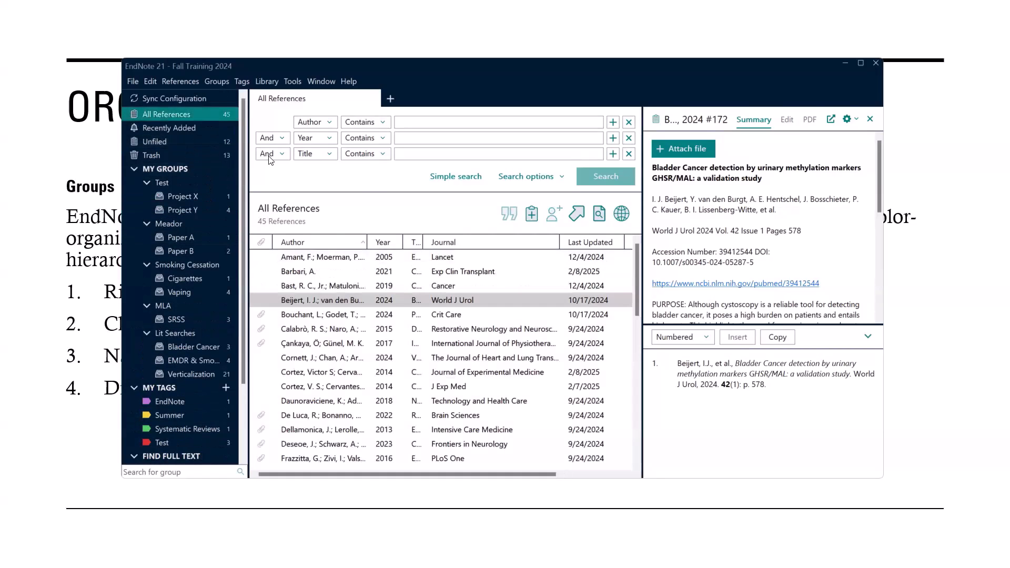
left_click(240, 80)
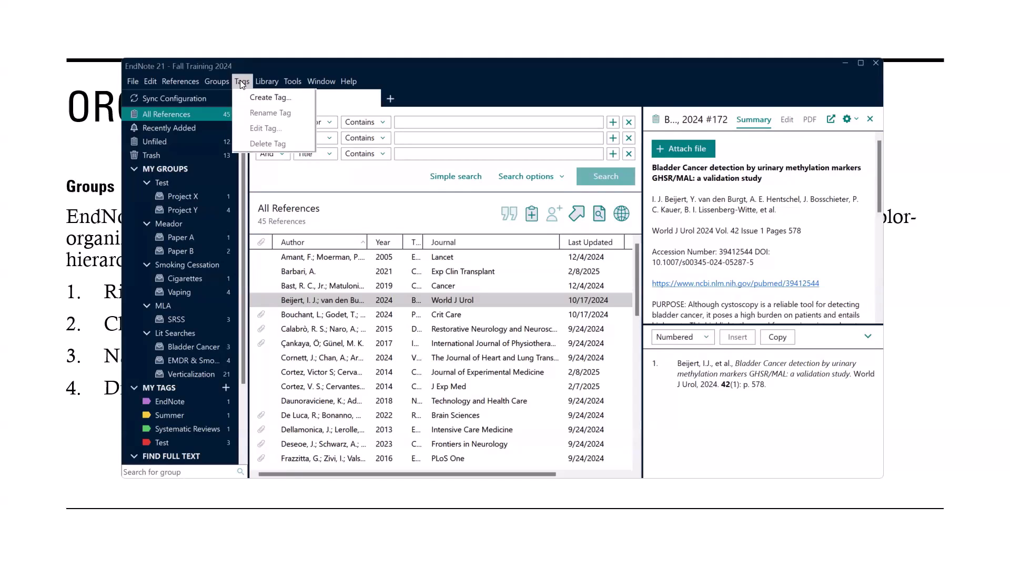
key("Return")
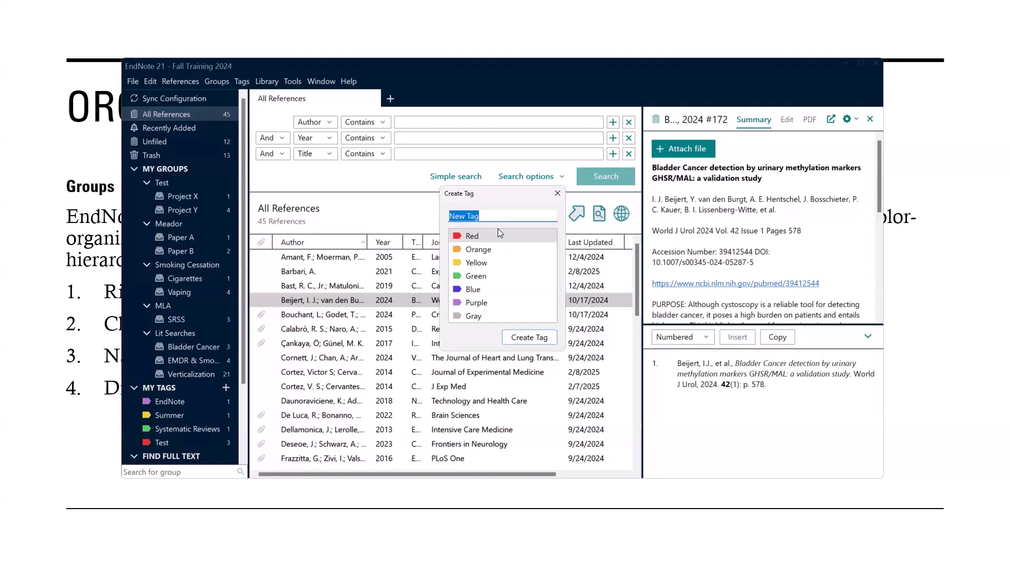
key("BackSpace")
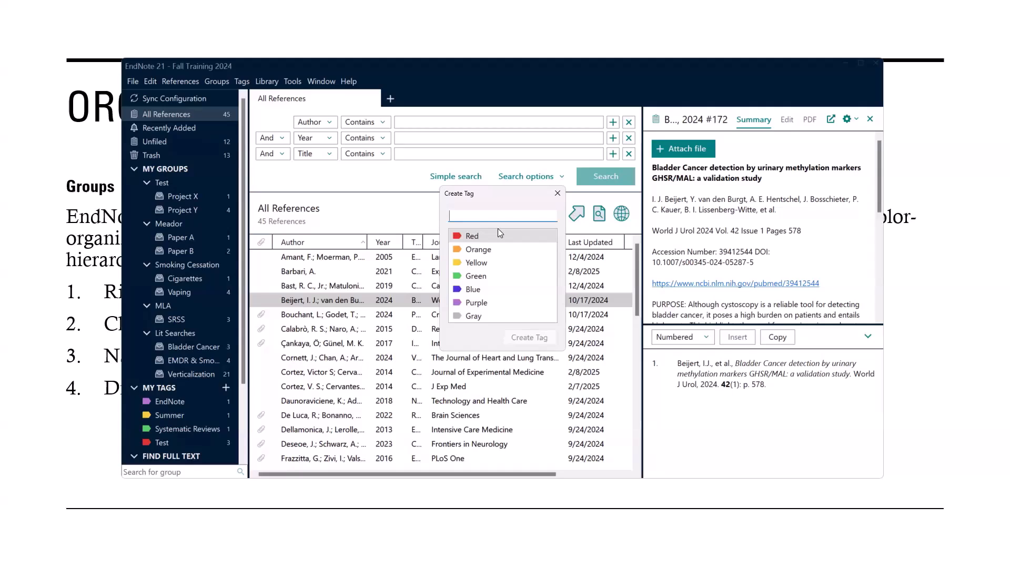
type("Ranger")
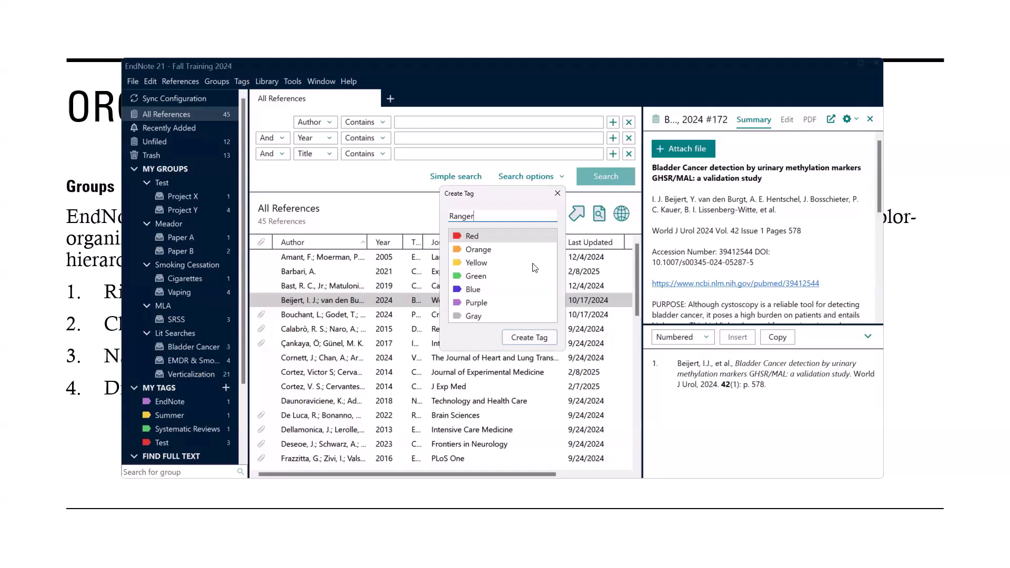
left_click(476, 289)
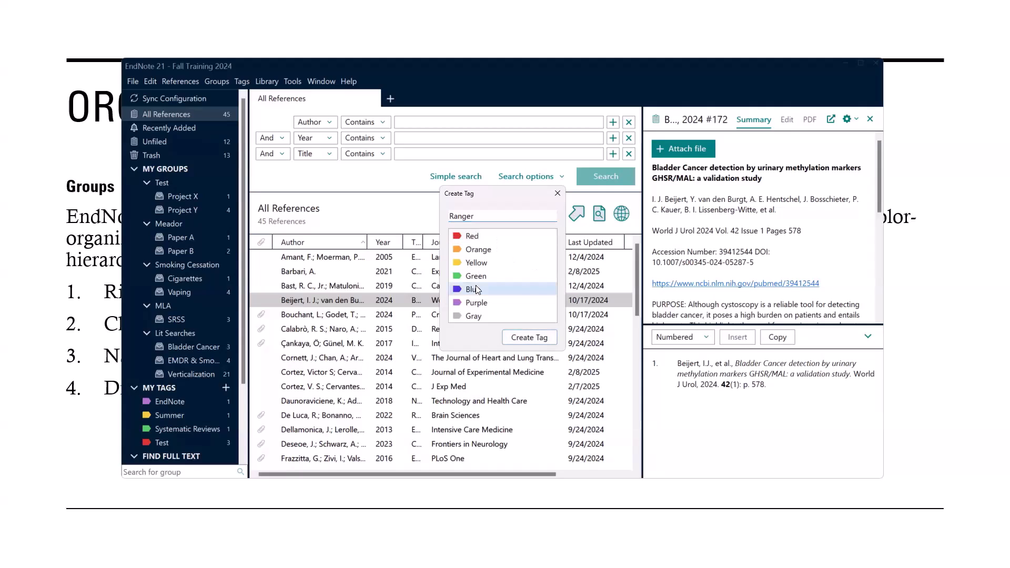
left_click(517, 338)
scroll(184, 361, "down", 2)
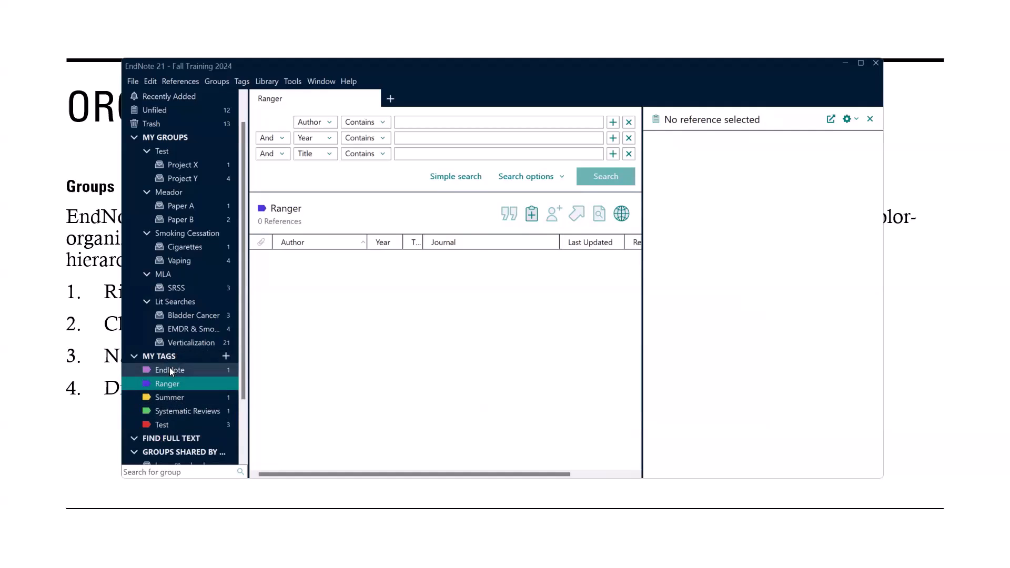
scroll(175, 375, "up", 2)
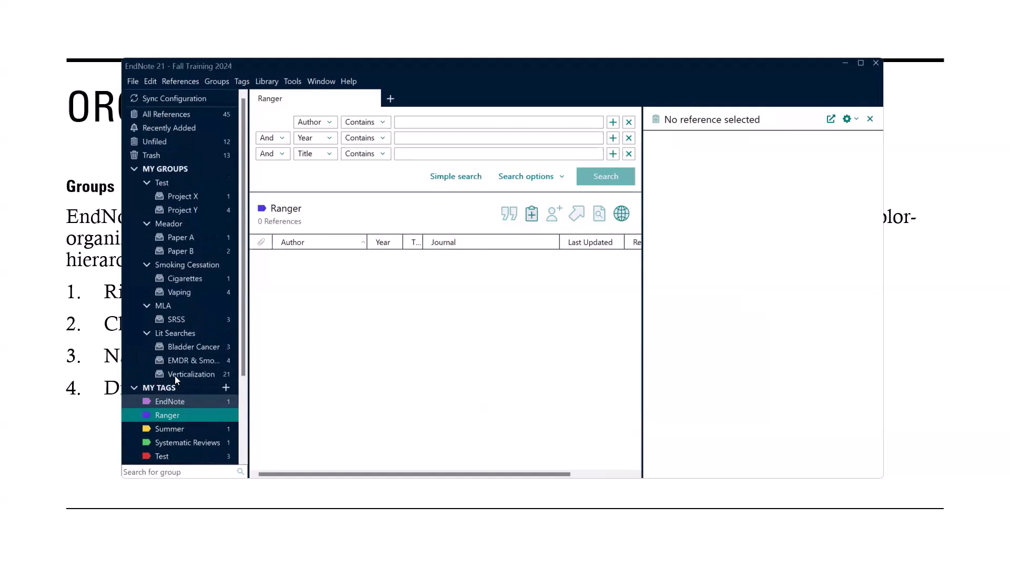
- Assign the tags Ranger and Test to the 2005 Lancet reference "Endometrial cancer" in All References
left_click(193, 122)
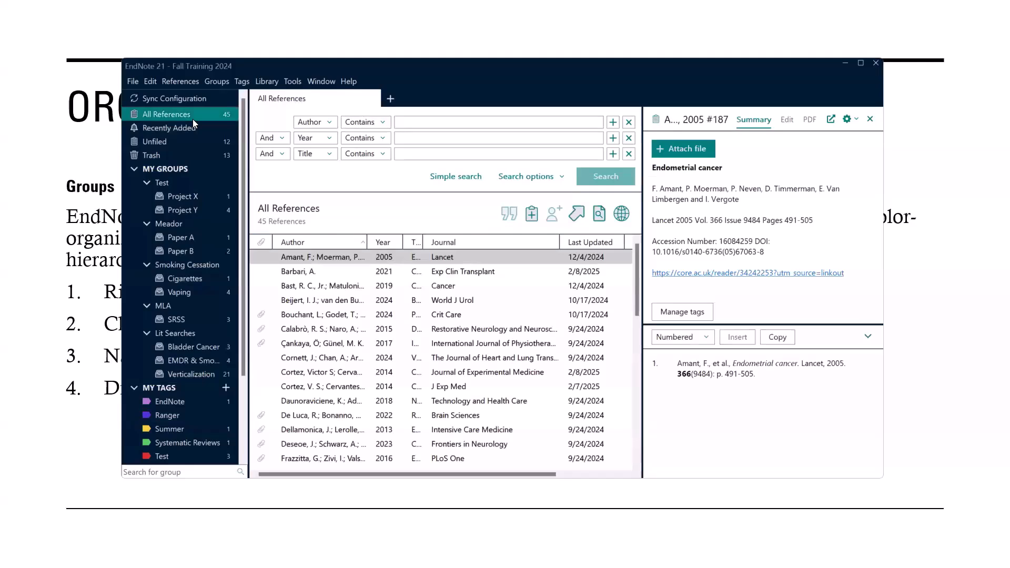
left_click(444, 261)
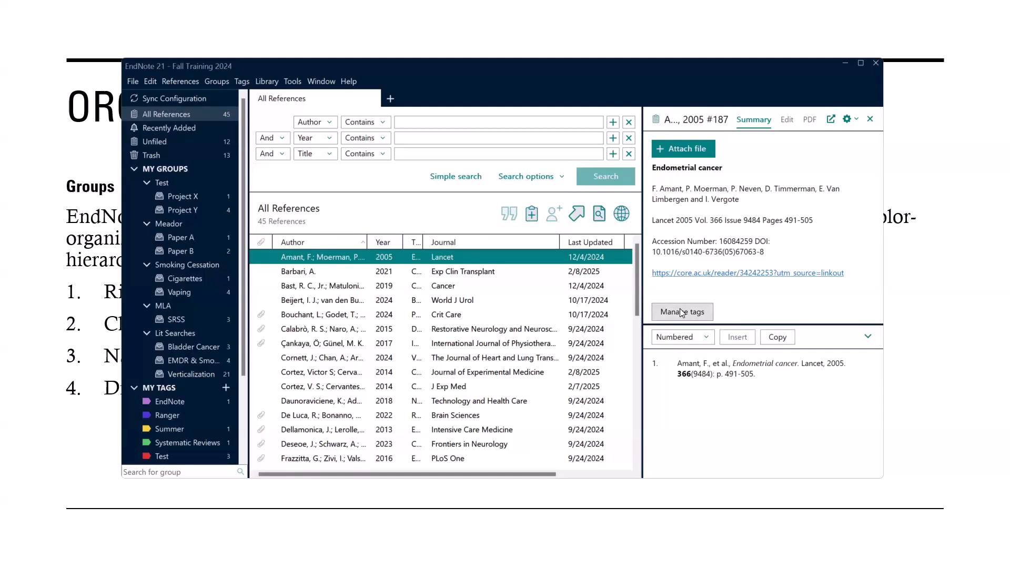
right_click(440, 263)
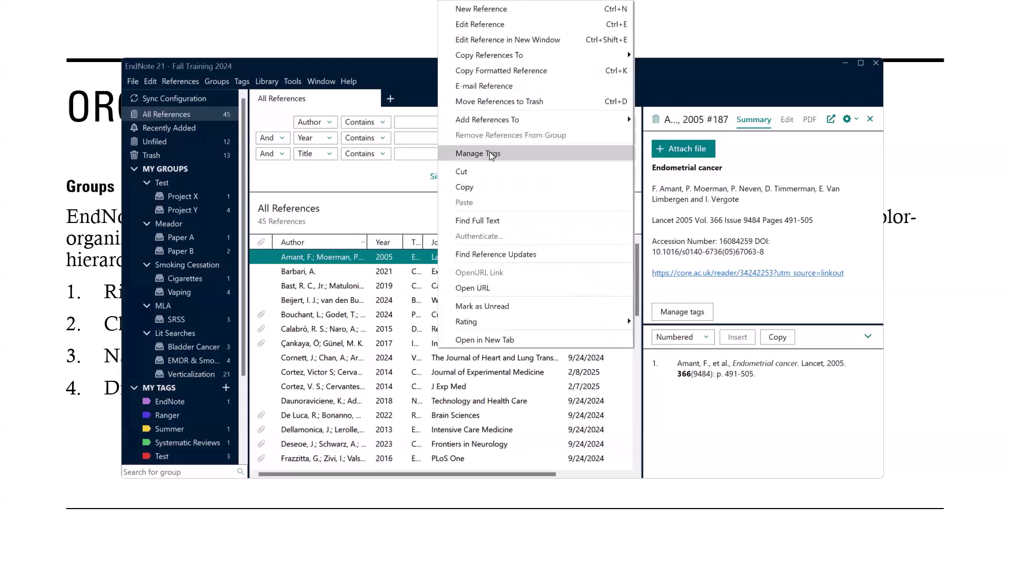
left_click(490, 152)
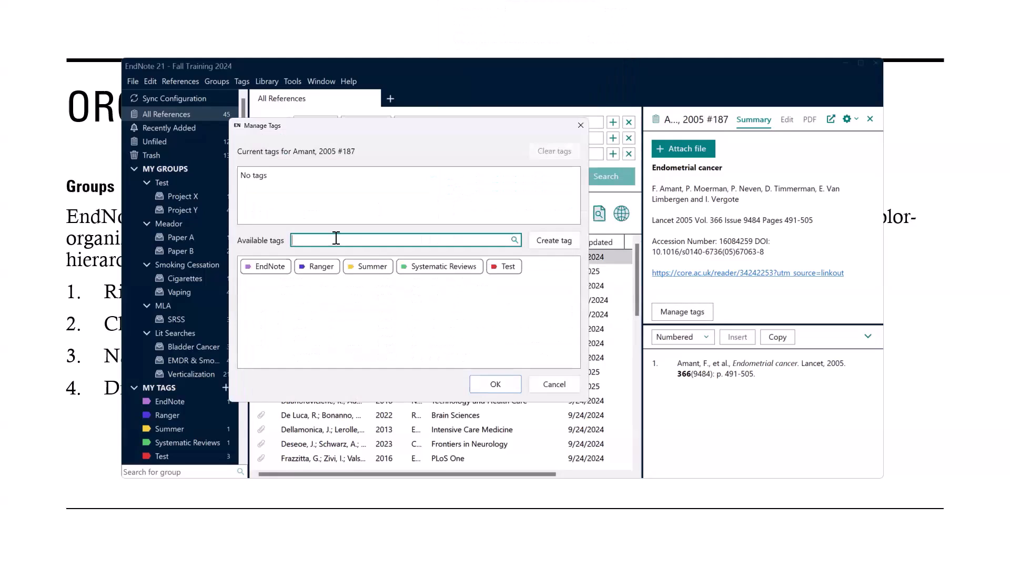
left_click(317, 267)
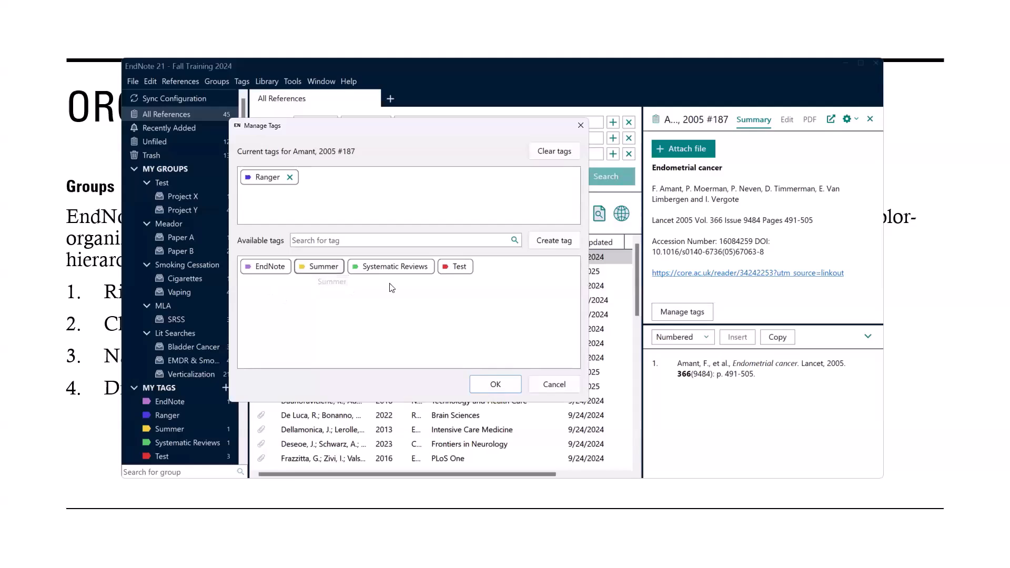
left_click(450, 266)
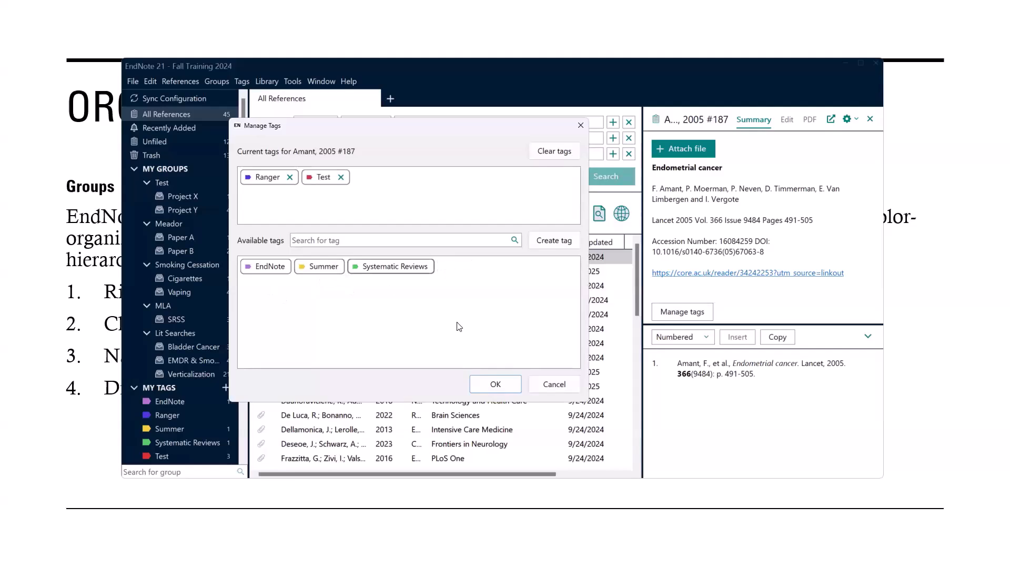
left_click(492, 384)
- Review the references carrying the Ranger tag and the Test tag, and switch back to the slideshow at its deduplication slide
scroll(217, 303, "down", 1)
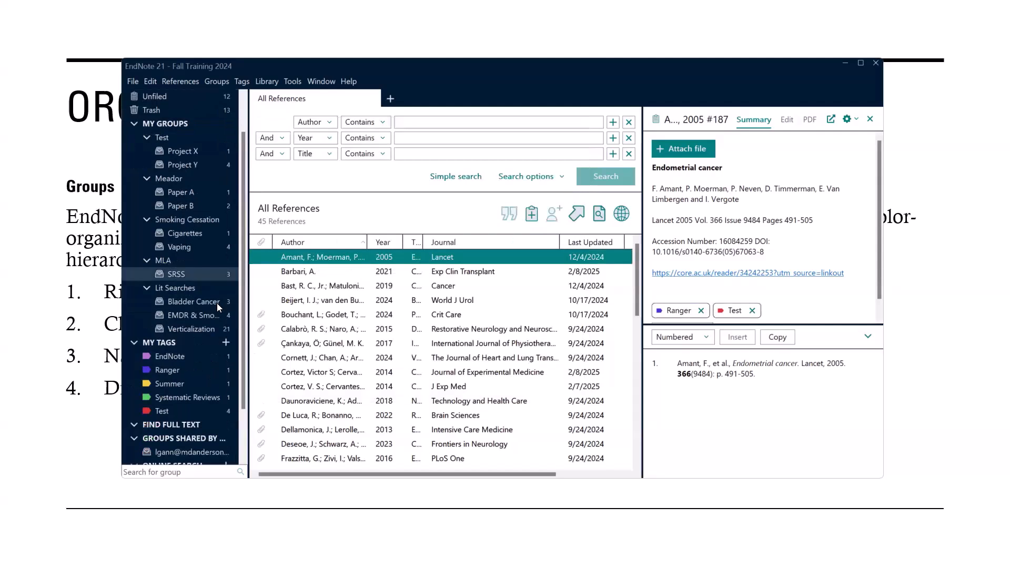
left_click(168, 370)
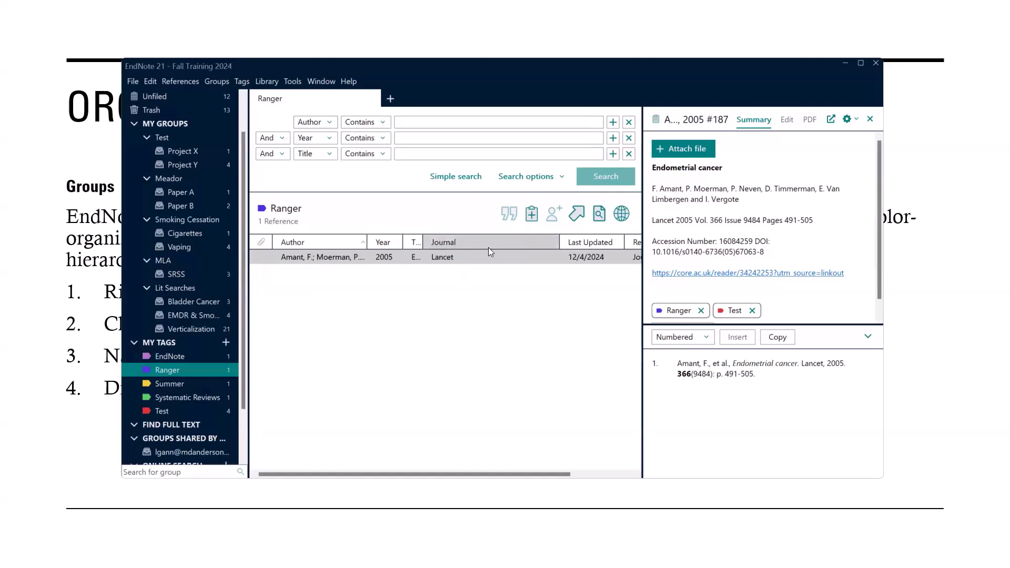
scroll(195, 368, "down", 1)
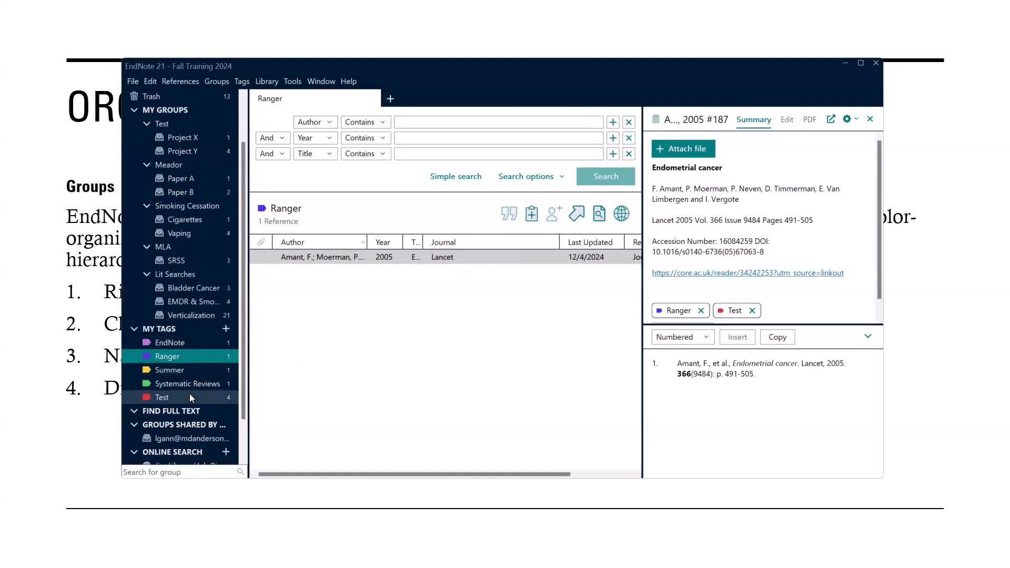
left_click(190, 397)
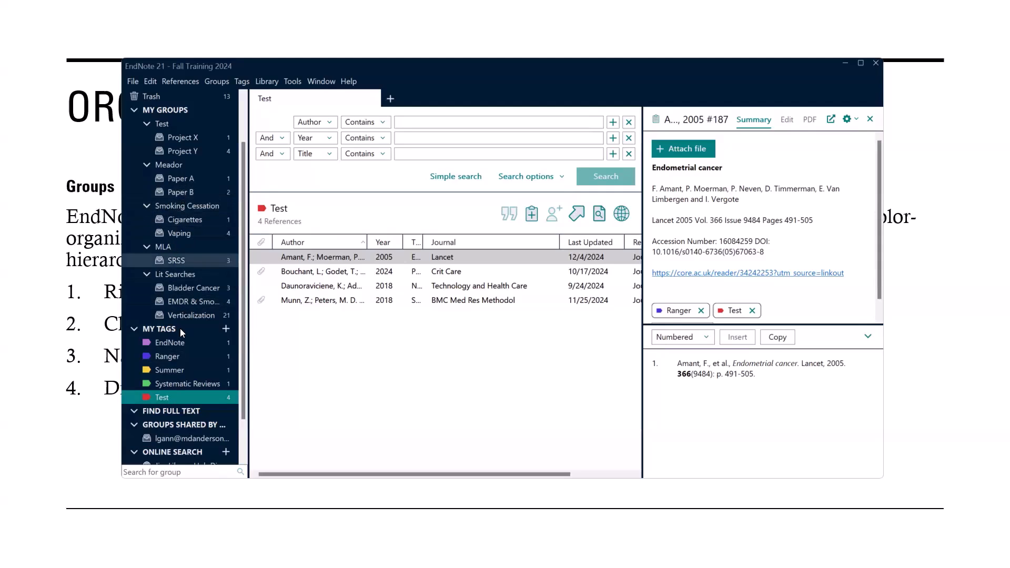
scroll(179, 347, "down", 2)
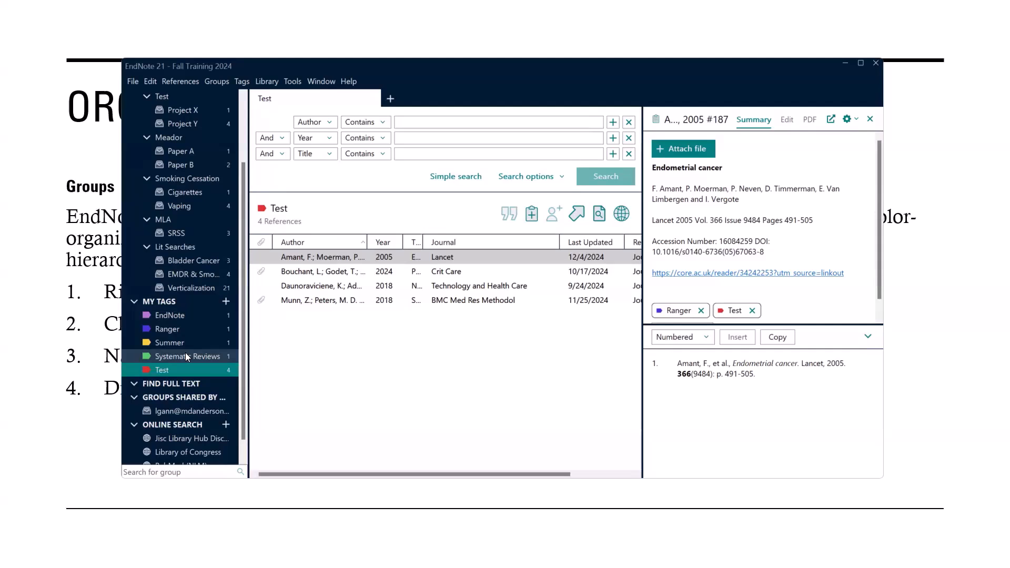
scroll(185, 352, "up", 2)
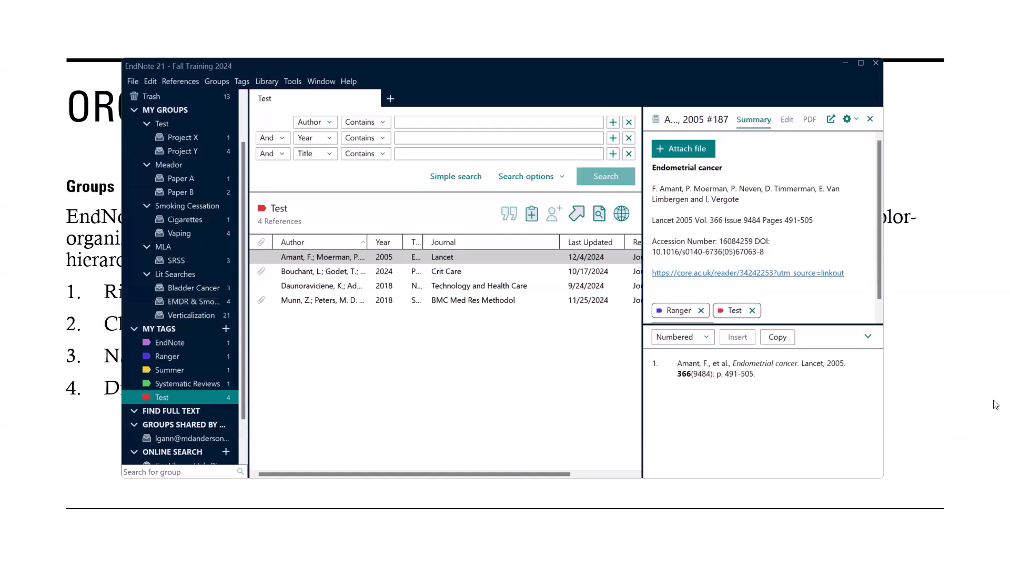
left_click(118, 535)
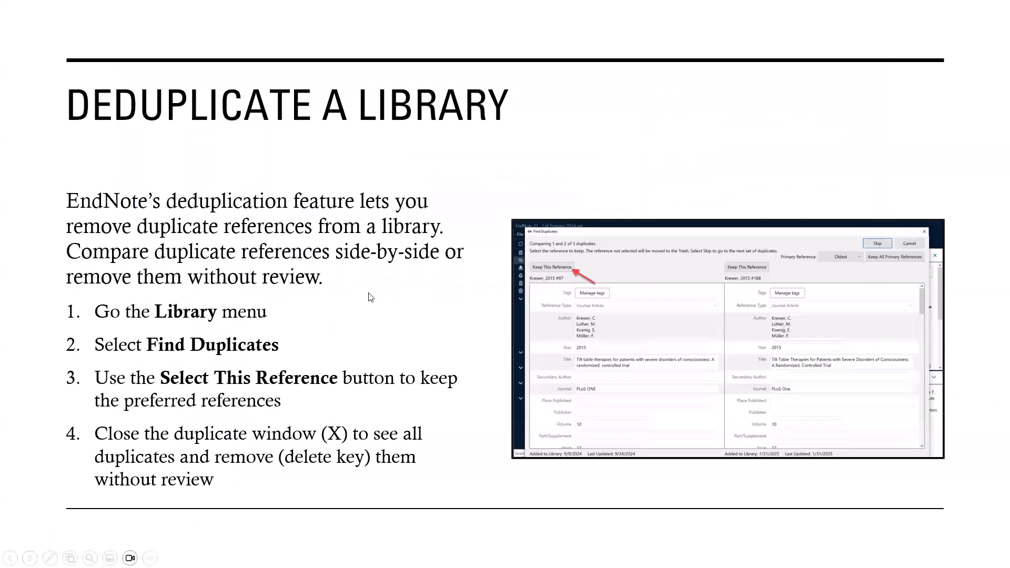